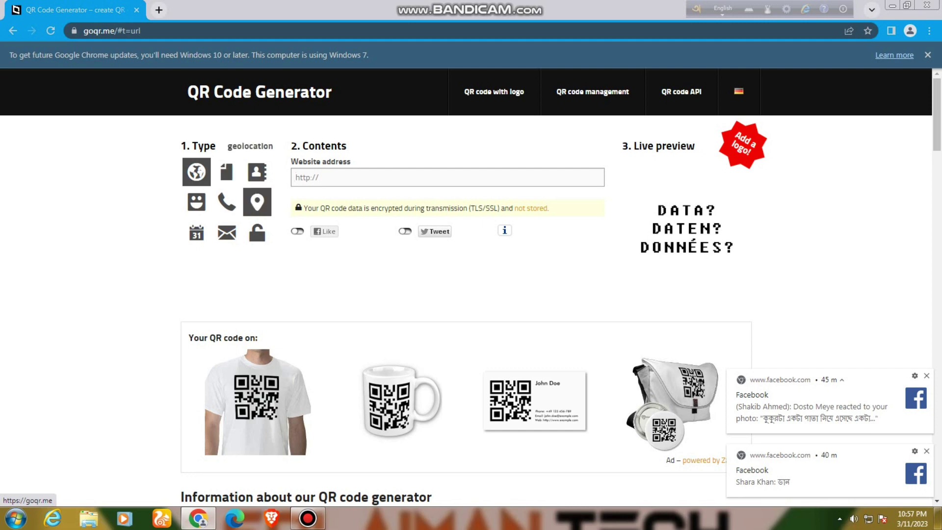
# Check the contents fields of the phone call code type and return to the website address type
pyautogui.click(226, 202)
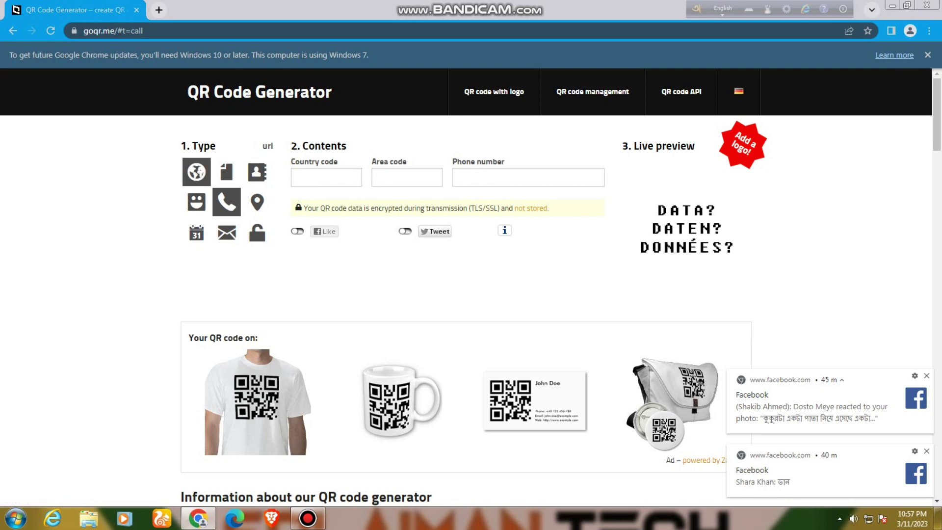
pyautogui.click(196, 172)
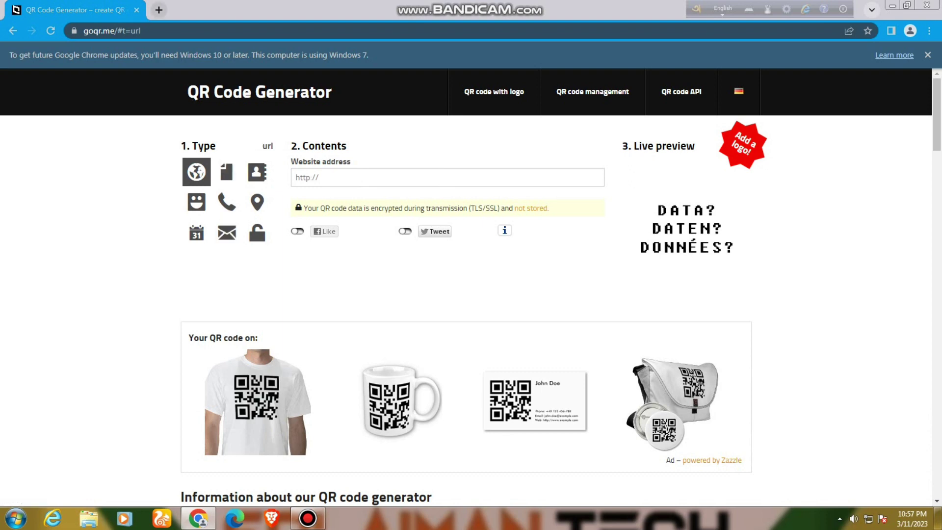
# Search Google for "facebook" in a new browser tab and open the Facebook site
pyautogui.click(159, 10)
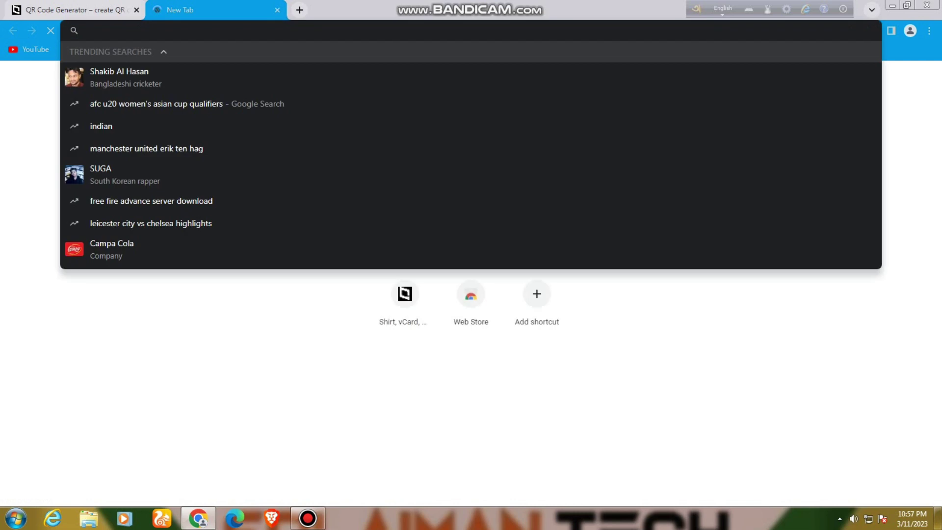
pyautogui.write('face')
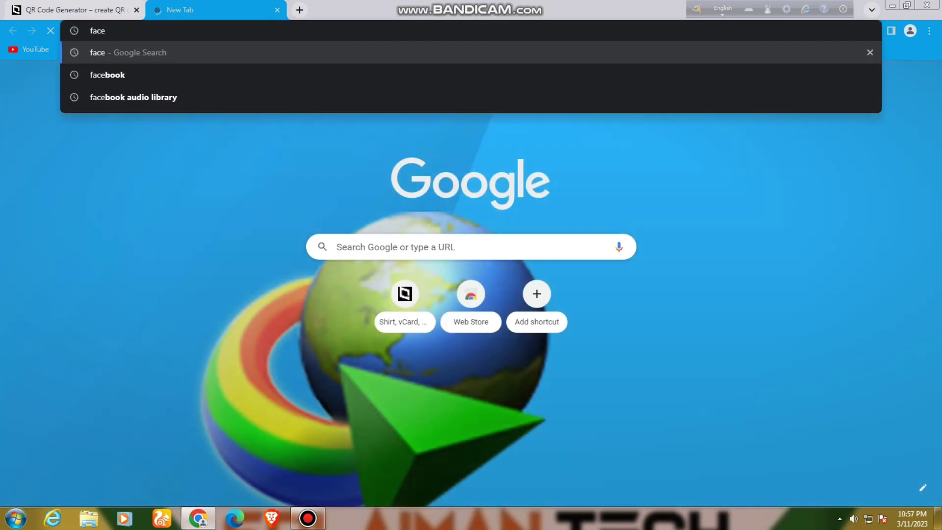
pyautogui.press('Return')
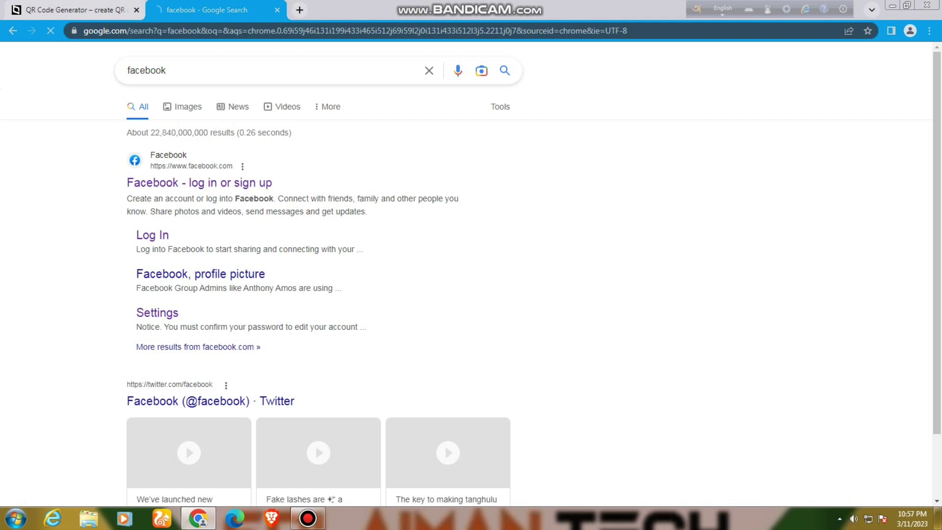
pyautogui.click(199, 183)
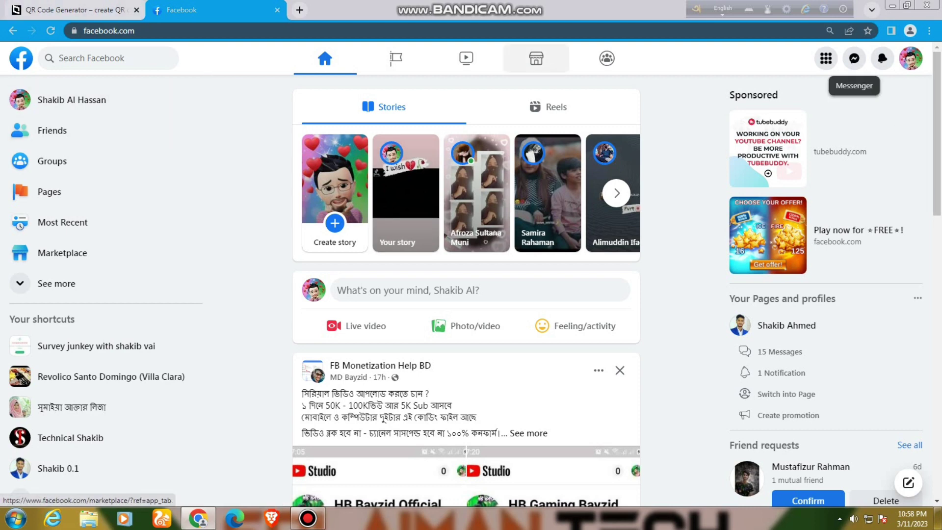
# Open the account's own Facebook profile and copy its web address
pyautogui.click(72, 100)
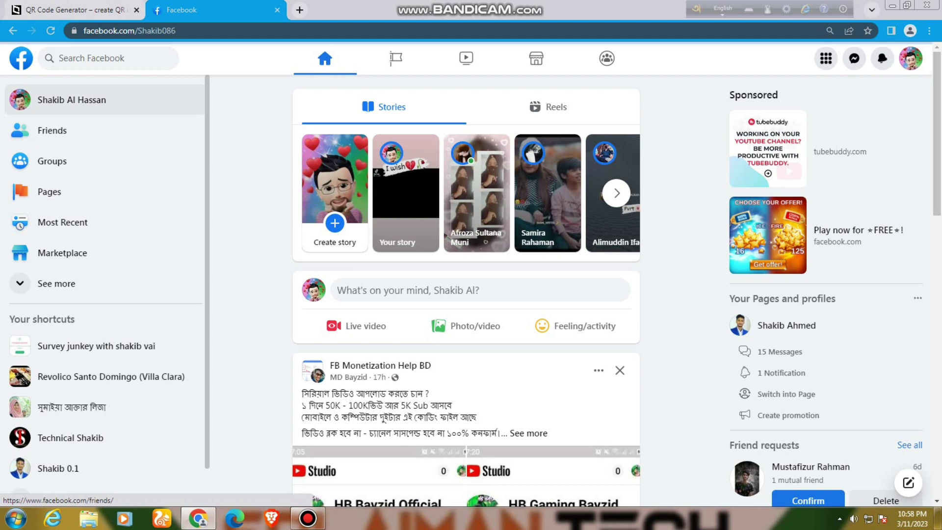
pyautogui.hotkey('ctrl', 'l')
pyautogui.hotkey('ctrl', 'c')
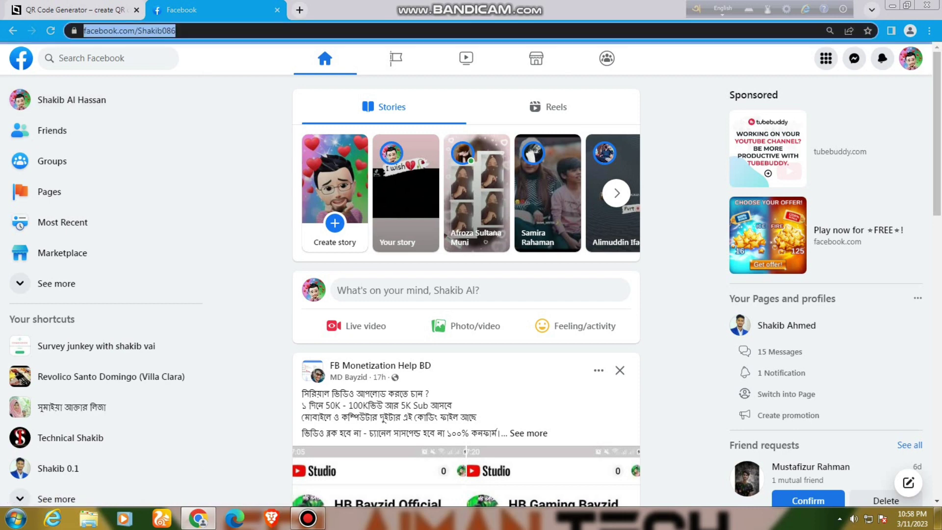
pyautogui.rightClick(116, 30)
pyautogui.click(140, 75)
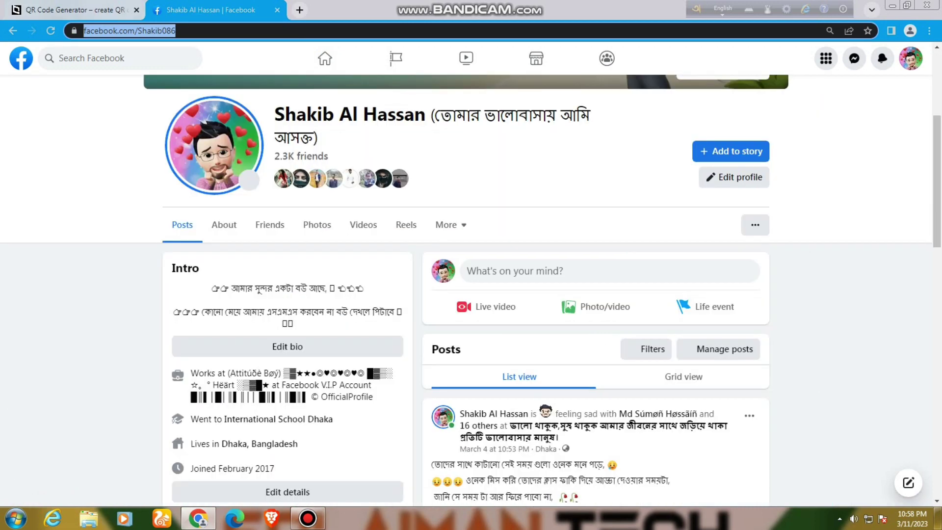
# Paste the copied profile link as the website address in the QR Code Generator
pyautogui.click(69, 10)
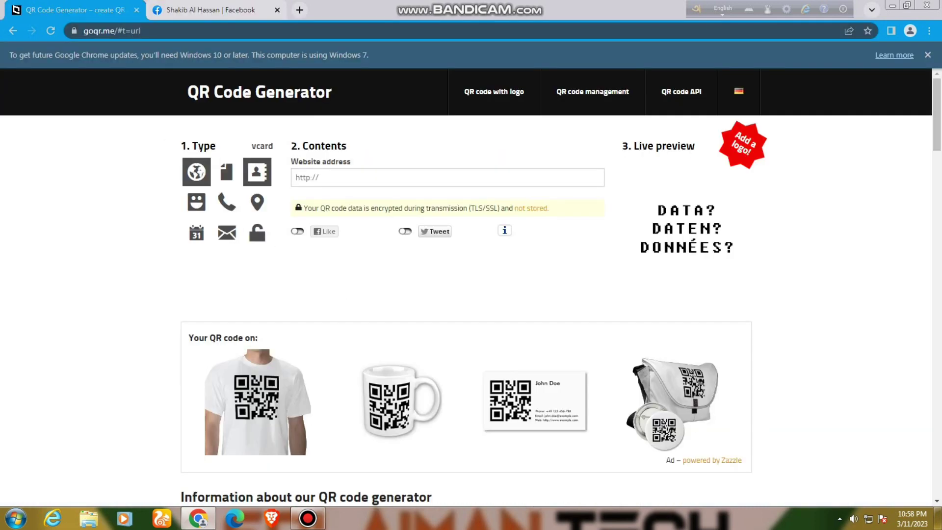
pyautogui.click(296, 178)
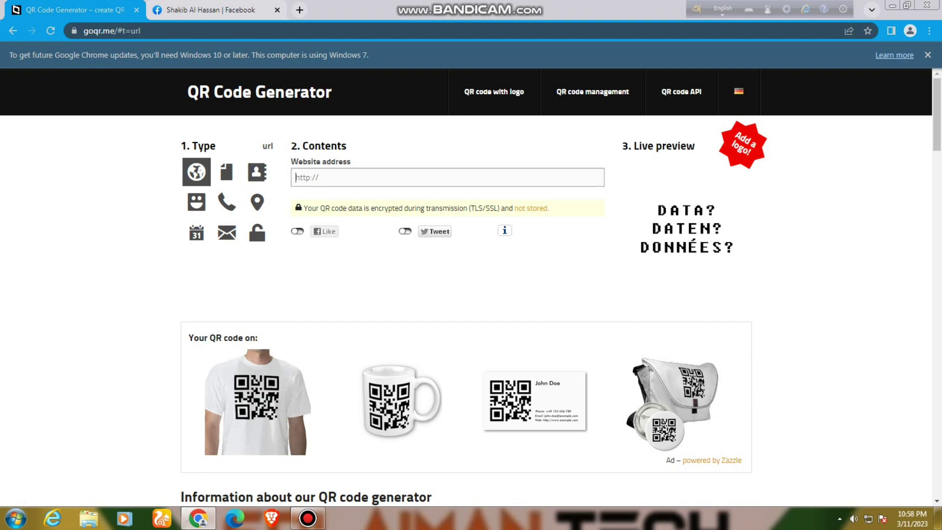
pyautogui.rightClick(330, 177)
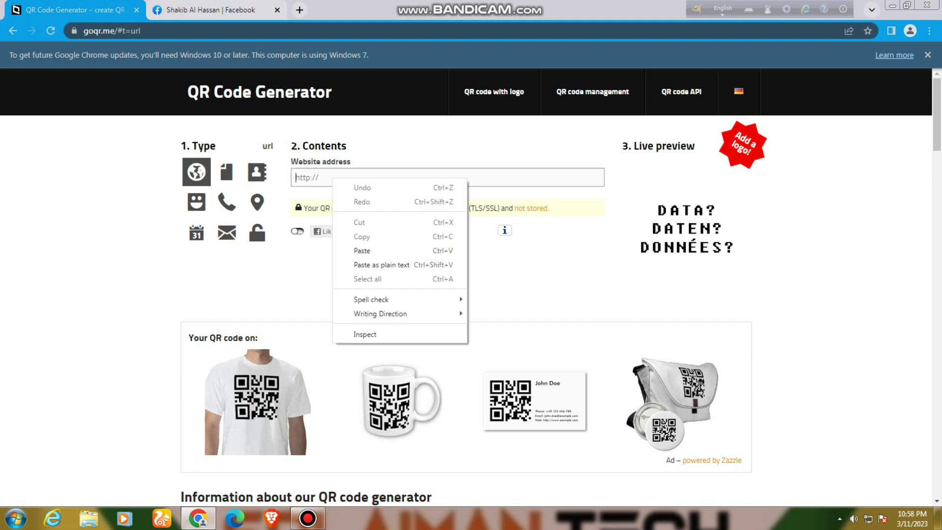
pyautogui.click(354, 249)
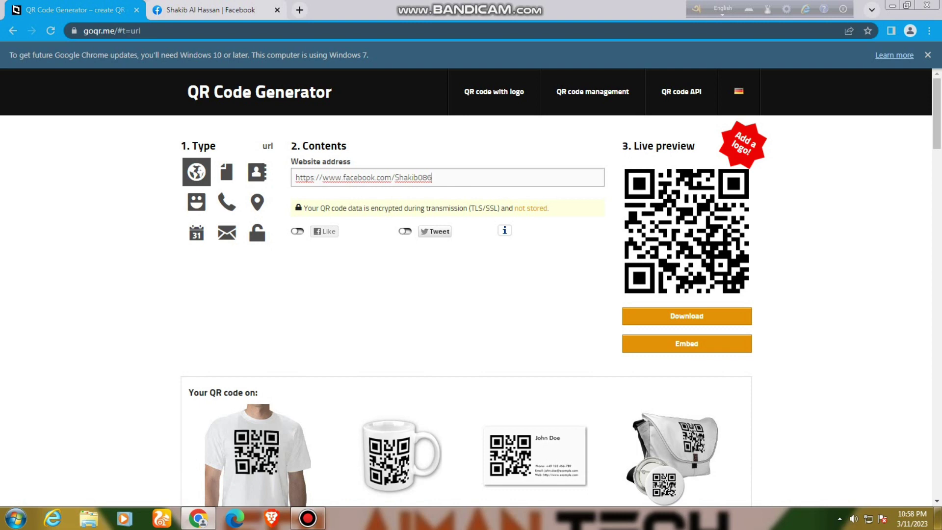
pyautogui.hotkey('ctrl', 'shift', 'Left')
pyautogui.hotkey('ctrl', 'shift', 'Left')
pyautogui.hotkey('ctrl', 'shift', 'Left')
pyautogui.hotkey('ctrl', 'shift', 'Left')
pyautogui.hotkey('ctrl', 'shift', 'Left')
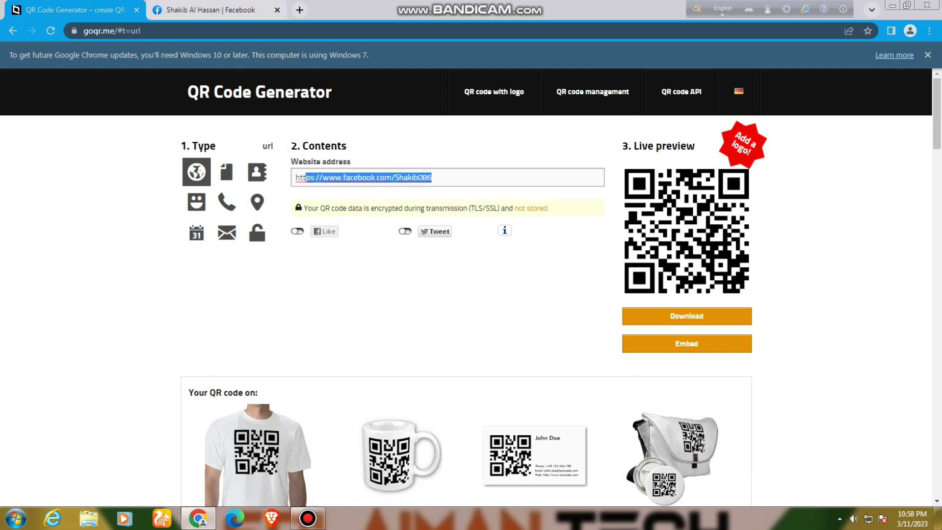
pyautogui.hotkey('ctrl', 'shift', 'Right')
pyautogui.hotkey('ctrl', 'shift', 'Right')
pyautogui.hotkey('ctrl', 'shift', 'Right')
pyautogui.hotkey('ctrl', 'shift', 'Right')
pyautogui.hotkey('ctrl', 'shift', 'Right')
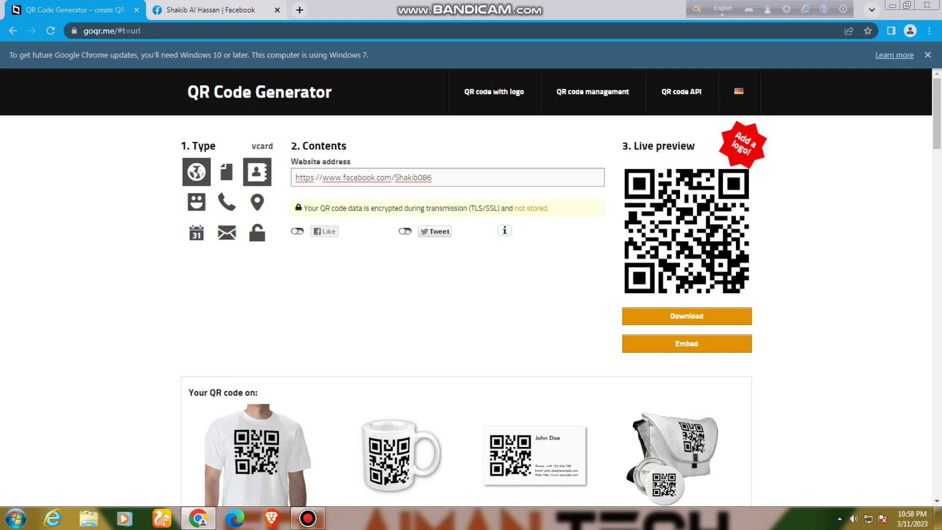
# Check the contents fields of the vCard code type and return to the website address type
pyautogui.click(257, 172)
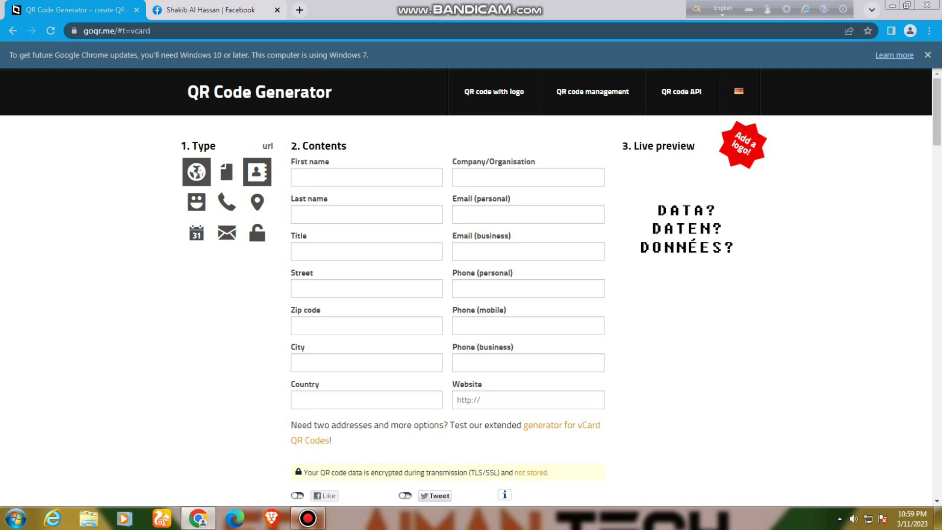
pyautogui.click(196, 172)
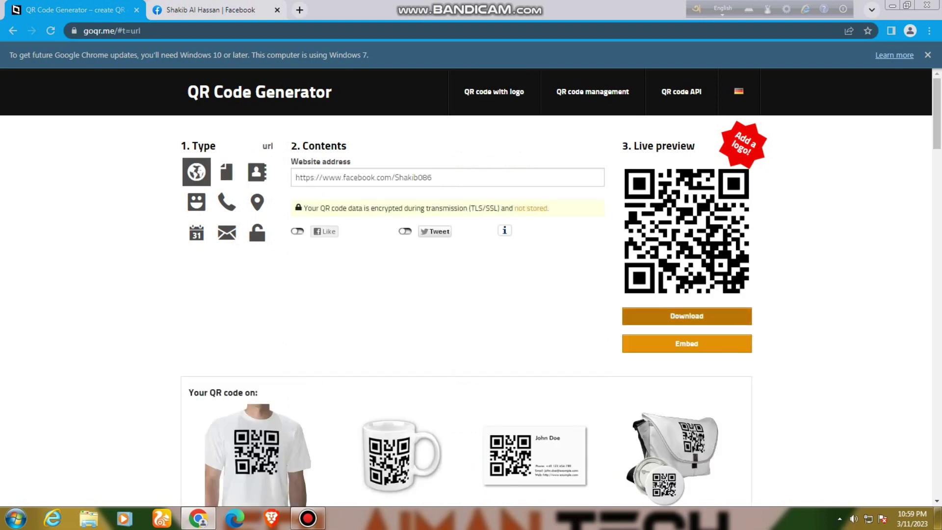
# Open the QR code's download options and set the error correction code to M
pyautogui.click(688, 316)
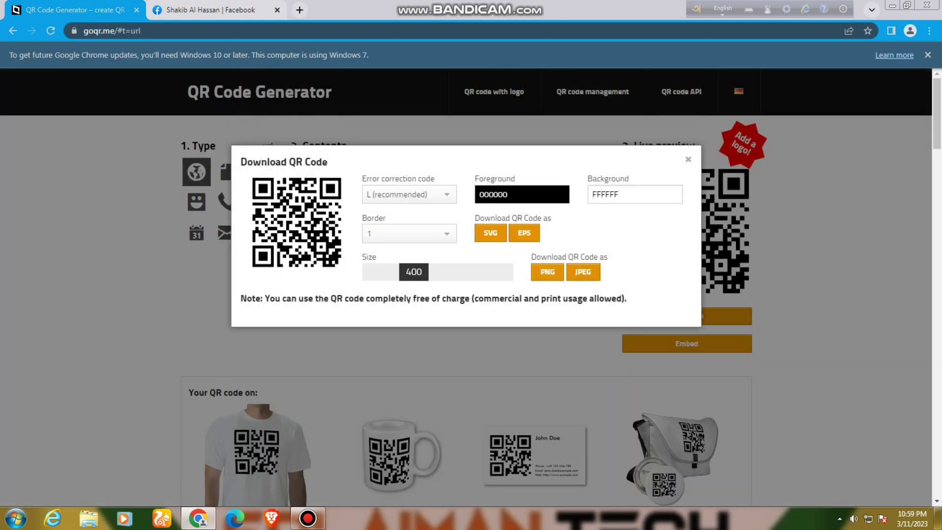
pyautogui.click(409, 194)
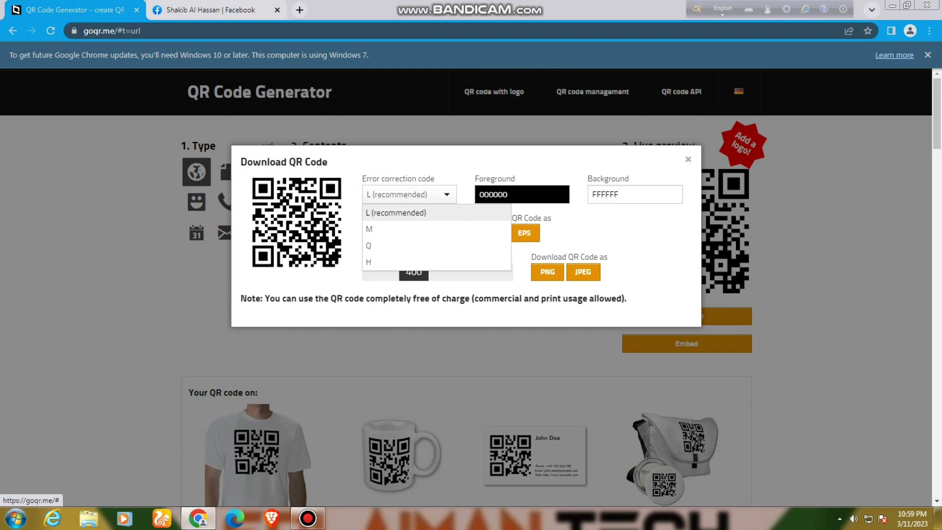
pyautogui.click(388, 229)
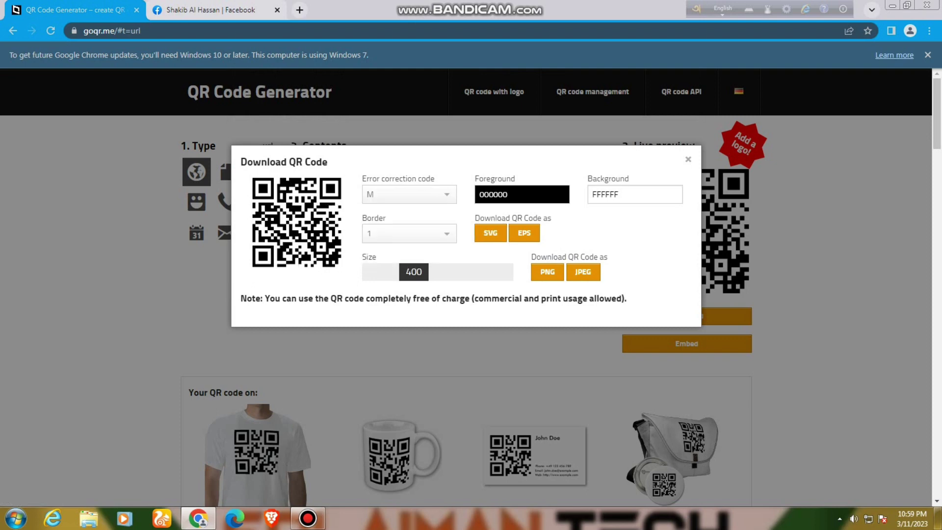
# Set the QR code's foreground colour to 61EFFF and its background colour to 7221FF
pyautogui.moveTo(522, 194); pyautogui.dragTo(469, 195)
pyautogui.write('61EFFF')
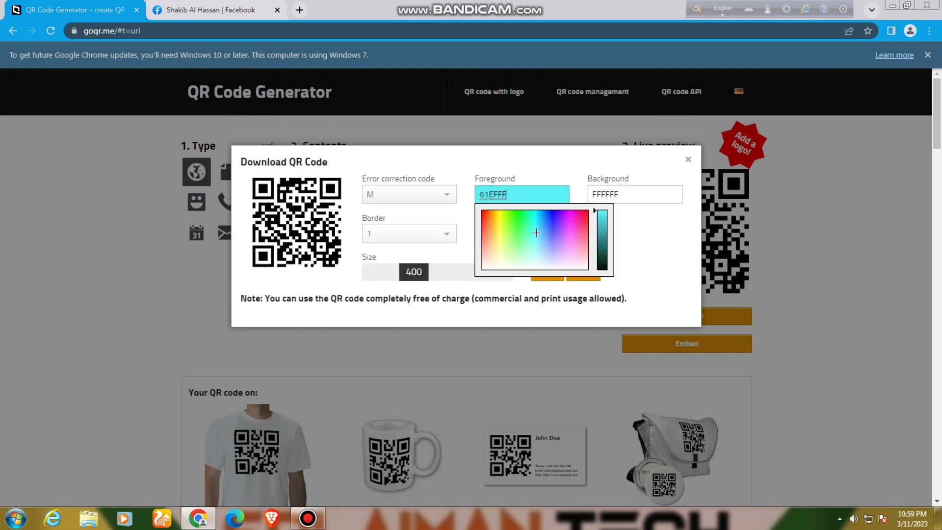
pyautogui.click(635, 194)
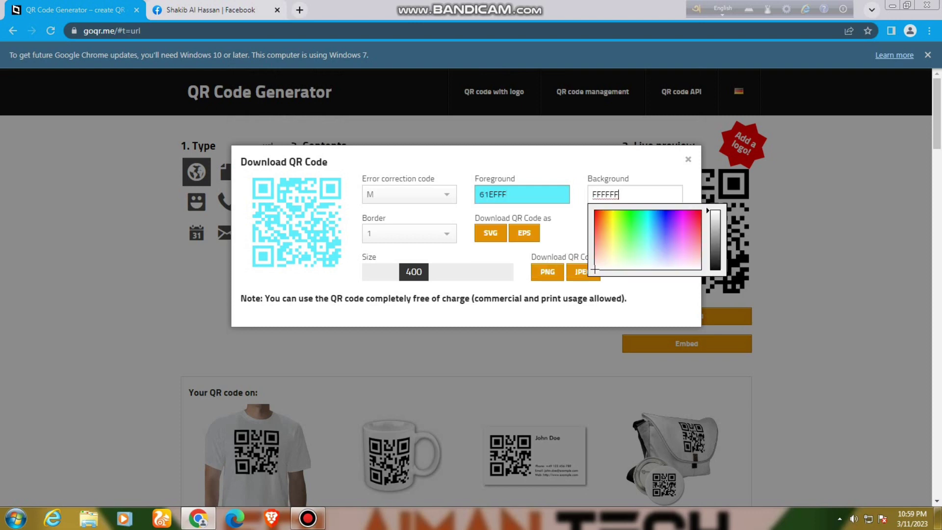
pyautogui.moveTo(639, 194); pyautogui.dragTo(591, 195)
pyautogui.write('7221FF')
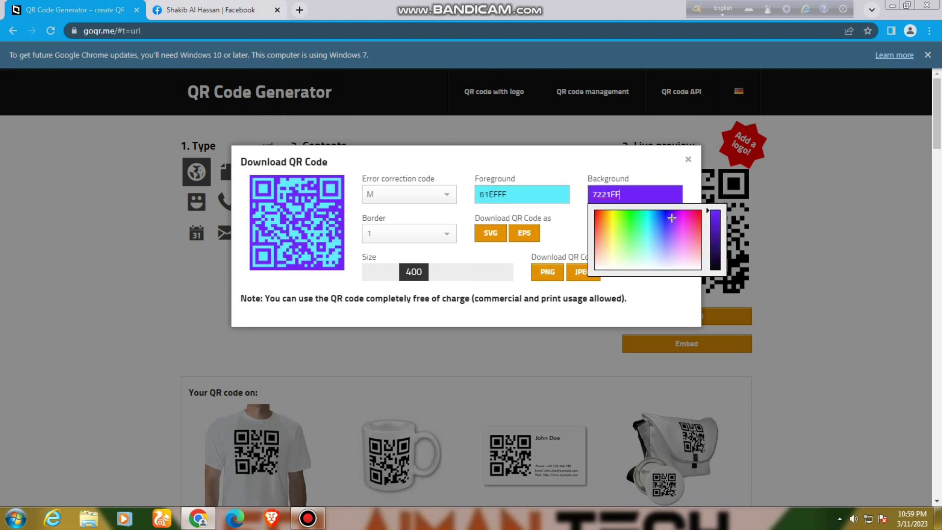
# Set the QR code's foreground colour to 000000 and its background colour to FFFFFF
pyautogui.hotkey('shift', 'Tab')
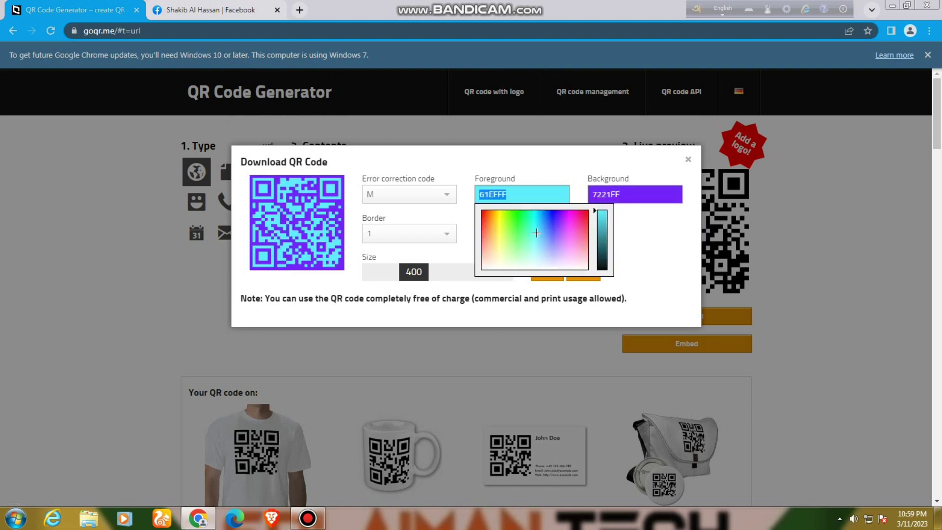
pyautogui.write('00000')
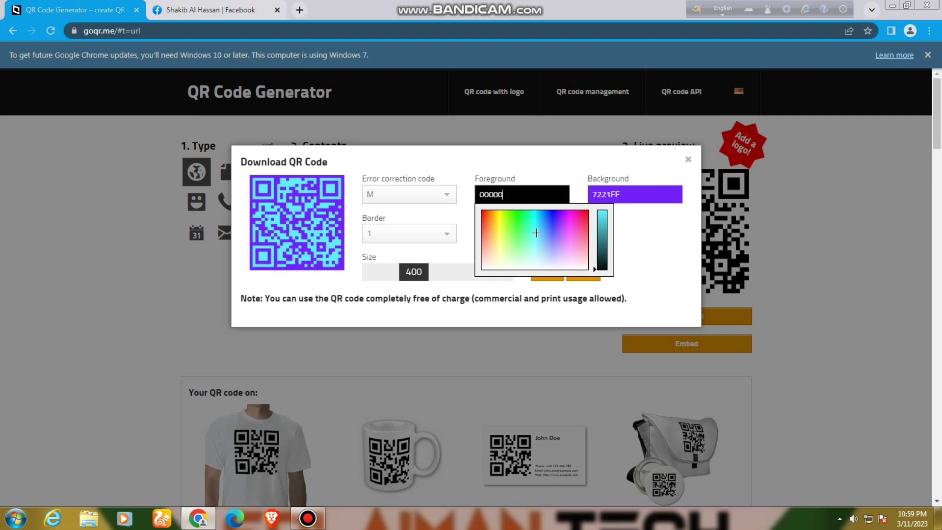
pyautogui.write('0')
pyautogui.press('Return')
pyautogui.press('Tab')
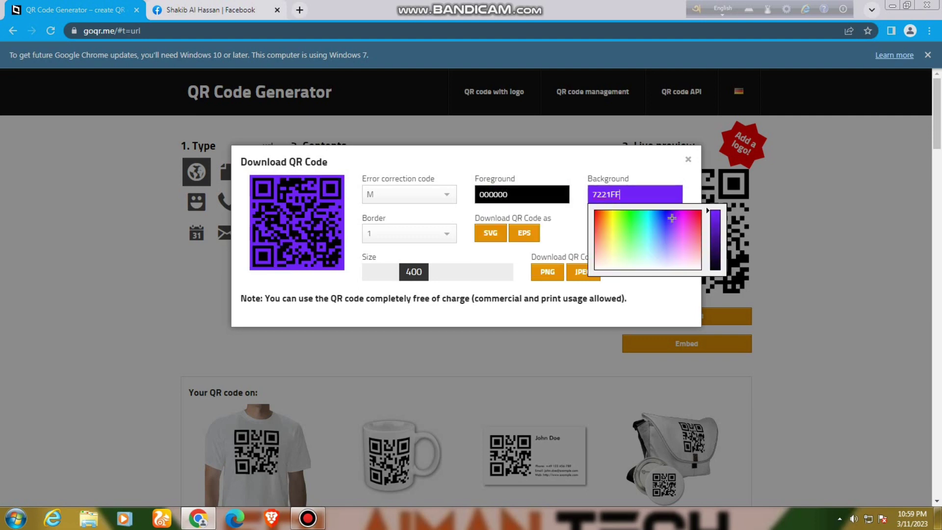
pyautogui.hotkey('ctrl', 'a')
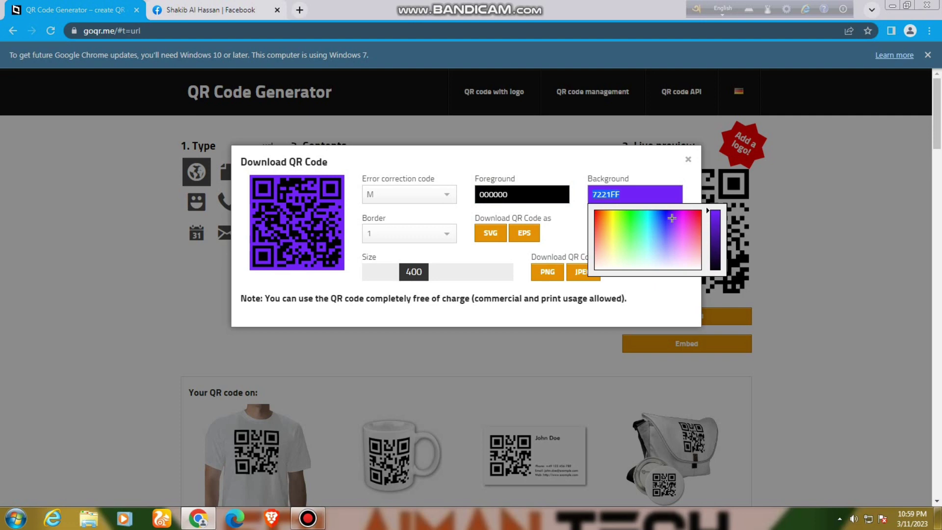
pyautogui.write('ffffffffff')
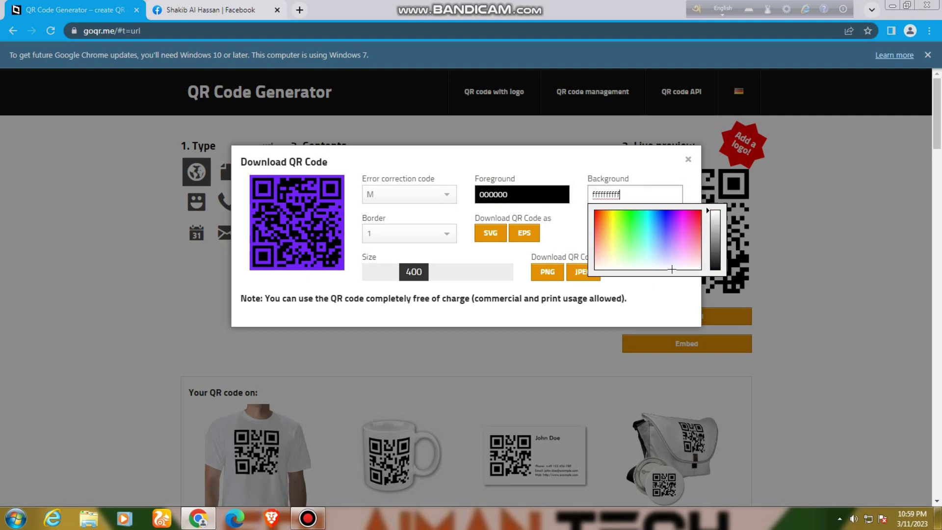
pyautogui.press('Return')
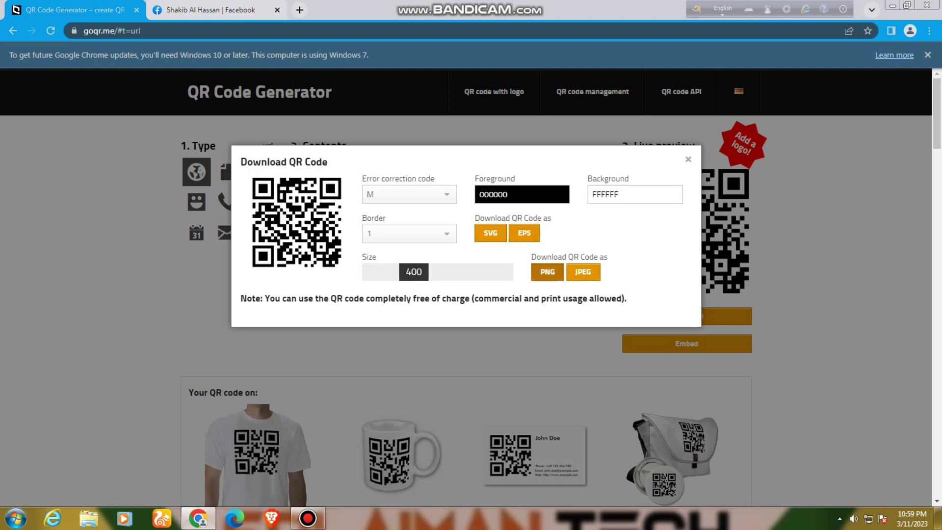
# Download the QR code as a PNG and open the saved image enlarged from its download folder
pyautogui.click(547, 272)
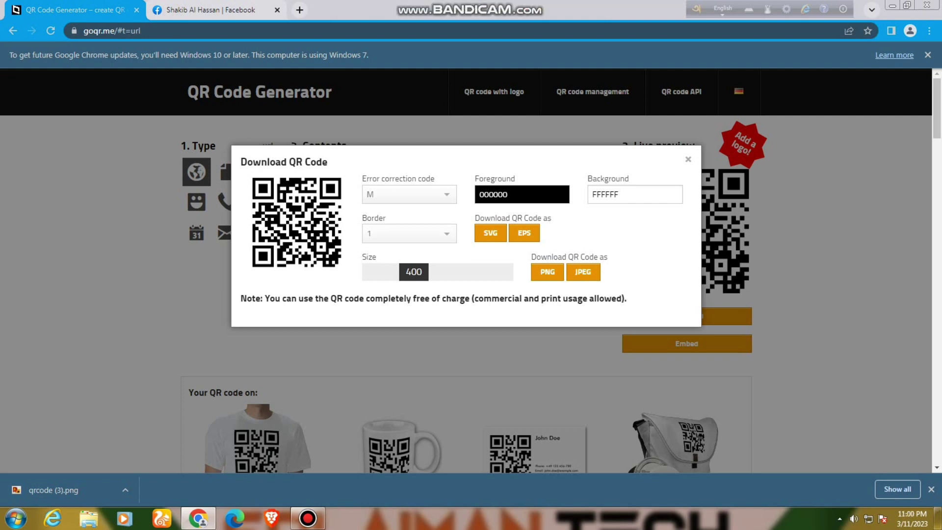
pyautogui.click(125, 491)
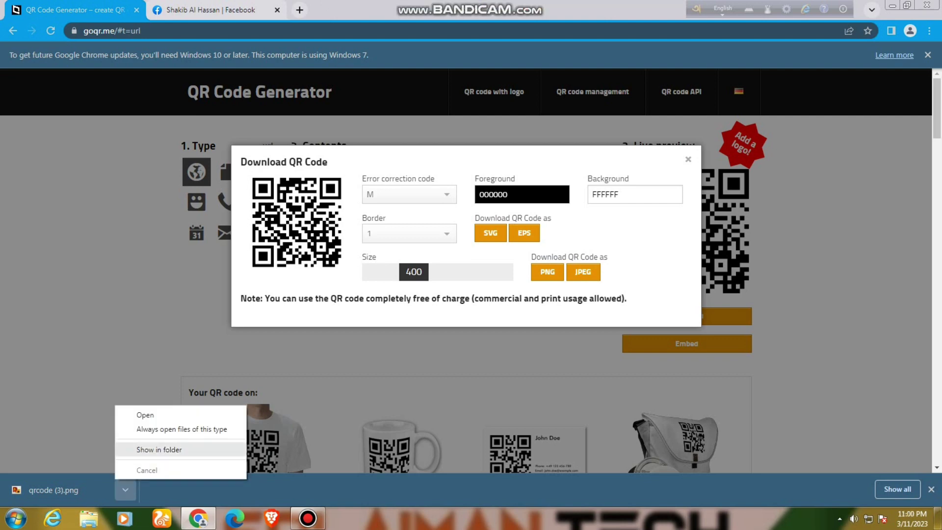
pyautogui.click(159, 449)
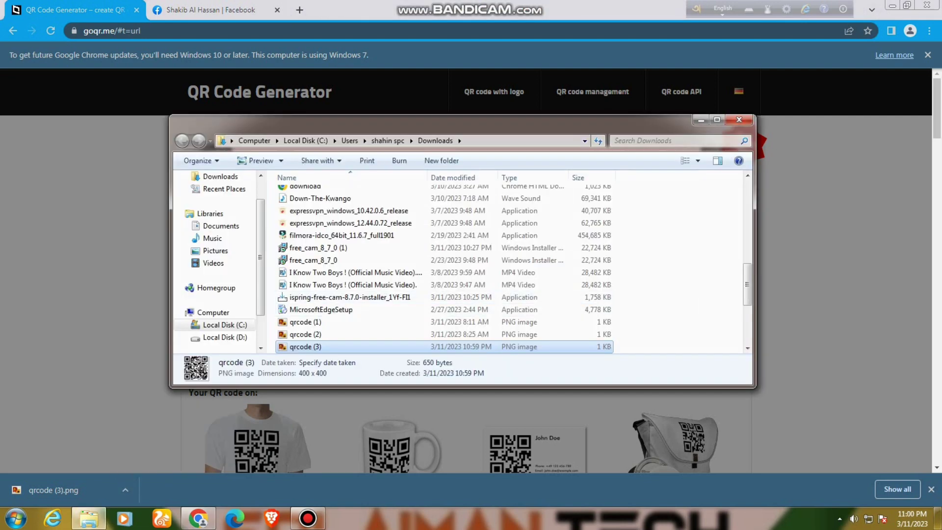
pyautogui.press('Return')
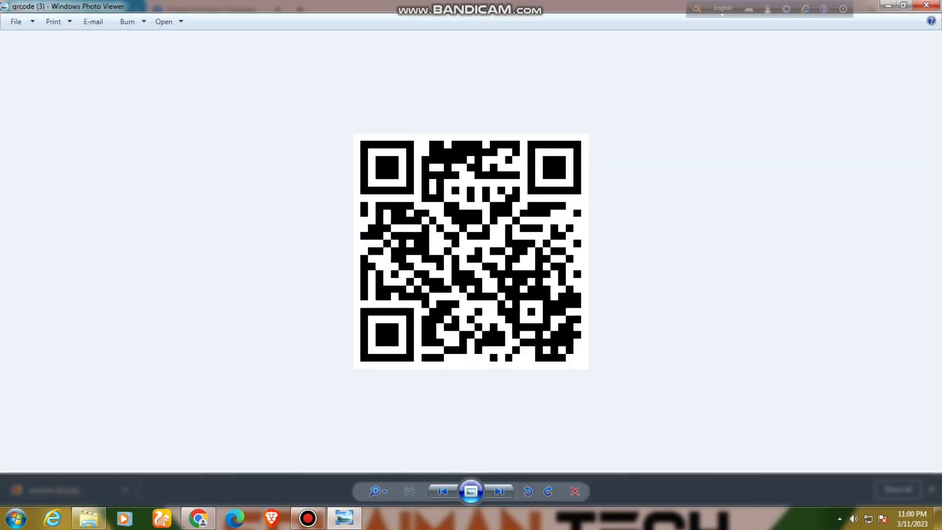
pyautogui.hotkey('ctrl', '+')
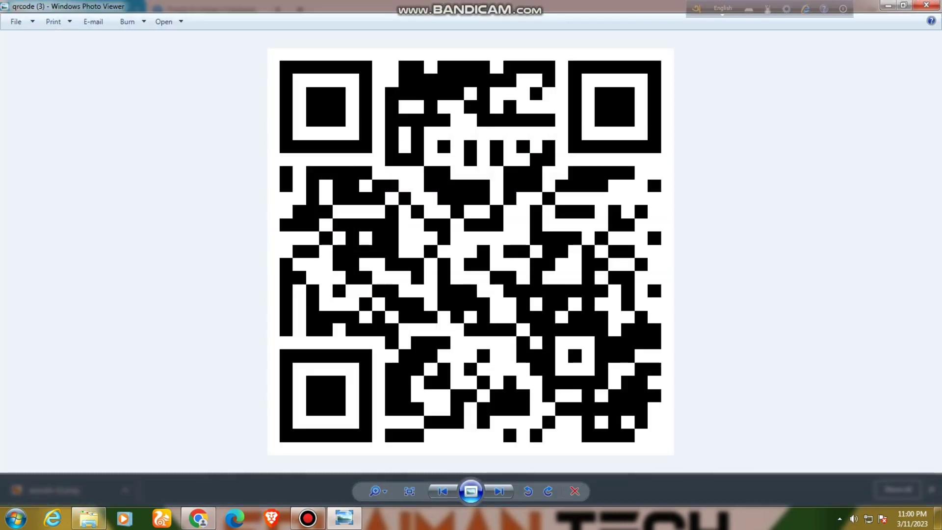